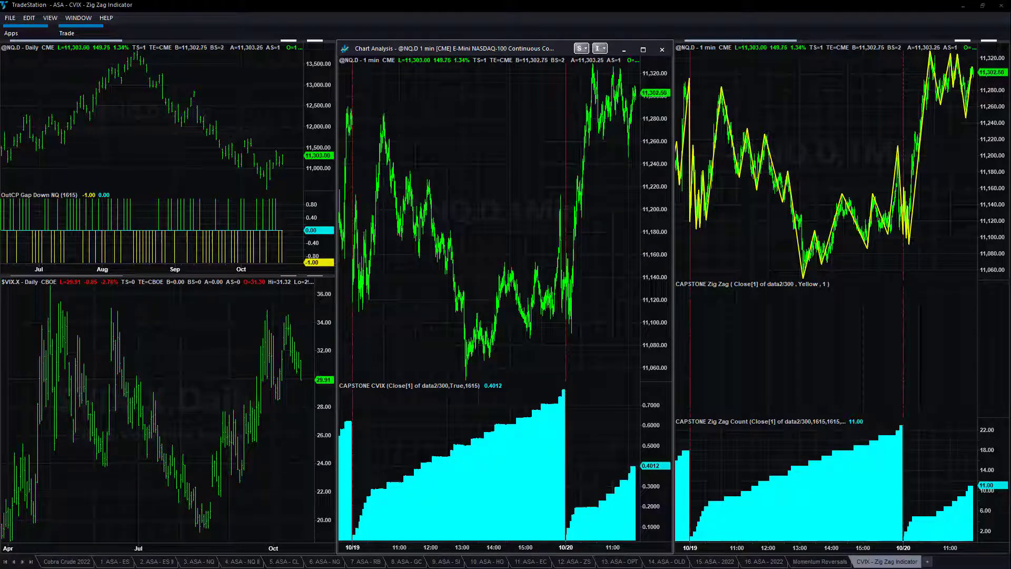
Open Task Manager, show the detailed process list in a maximized window and examine the ORCAL.exe and orchart.exe entries.
{"action": "key", "text": "ctrl+shift+Escape"}
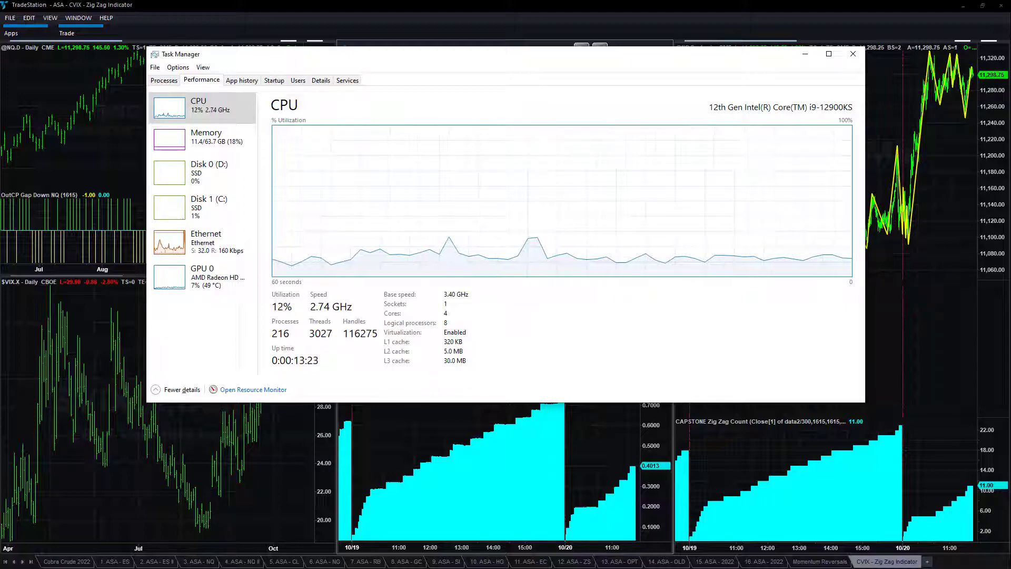
{"action": "left_click", "coordinate": [321, 80]}
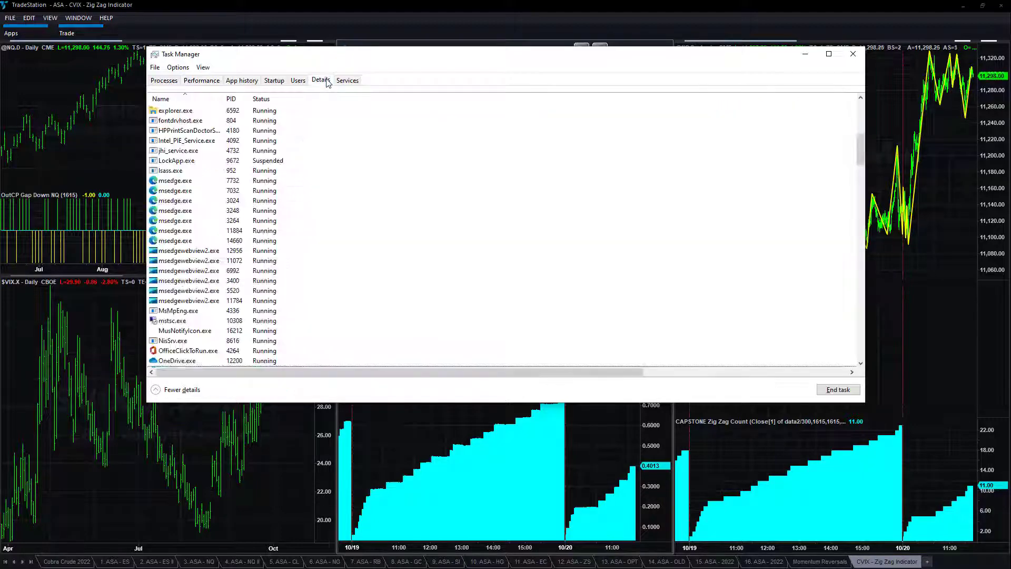
{"action": "double_click", "coordinate": [389, 48]}
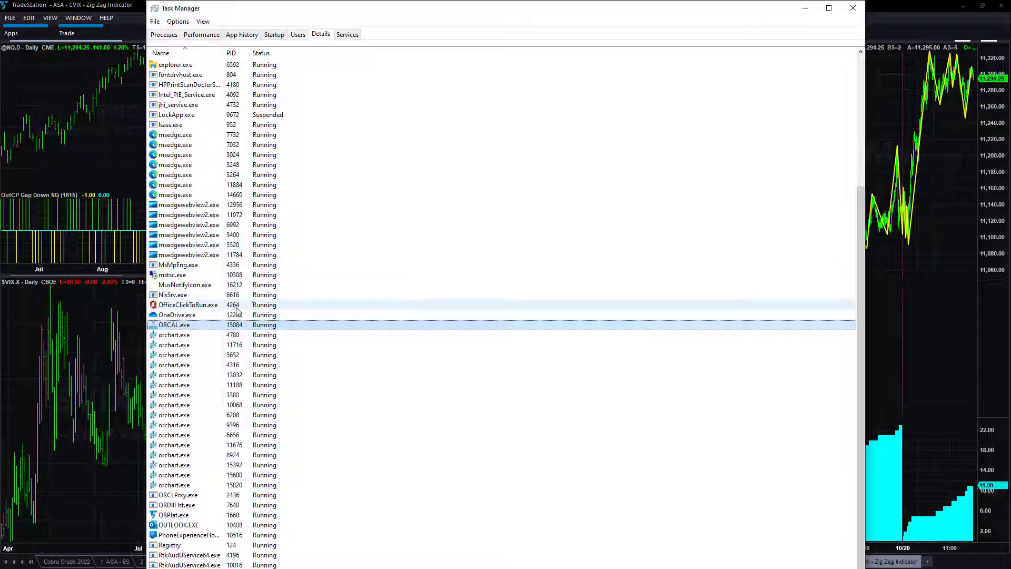
{"action": "double_click", "coordinate": [727, 11]}
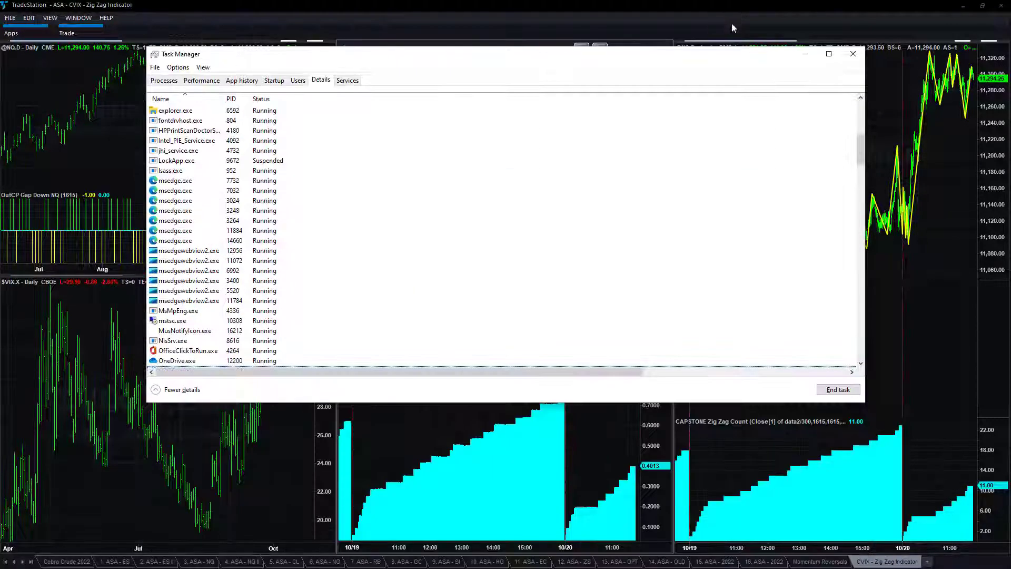
{"action": "left_click", "coordinate": [829, 54]}
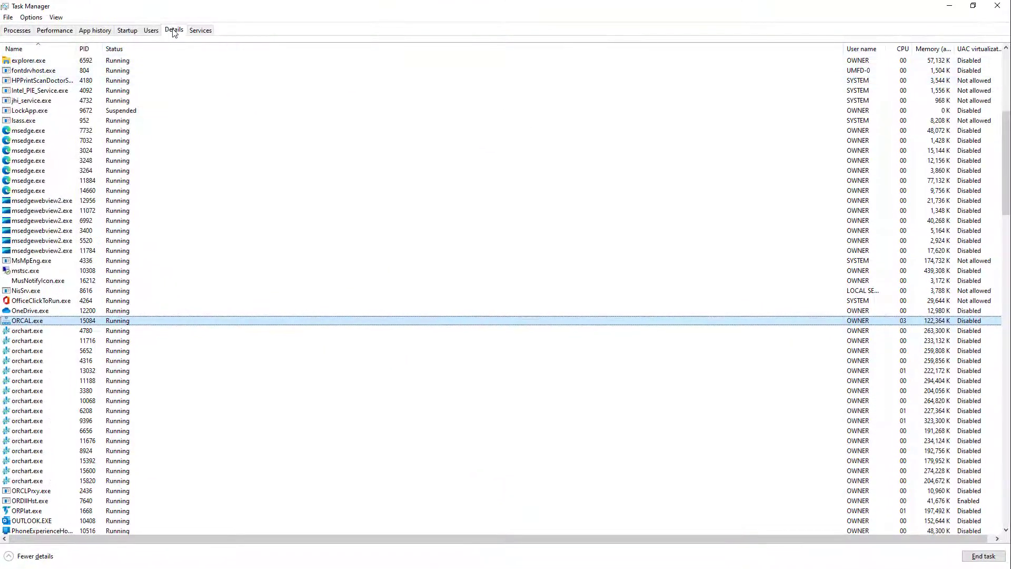
{"action": "scroll", "coordinate": [323, 318], "scroll_direction": "down", "scroll_amount": 2}
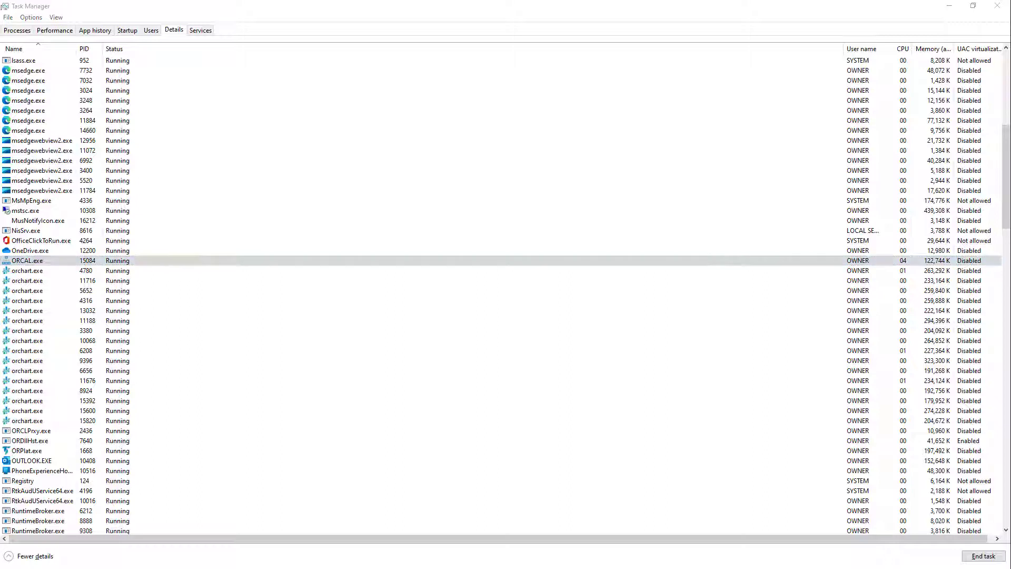
Annotate the screen with "100/24 = 4.1" in magenta ink and draw an arrow to ORCAL.exe's CPU value.
{"action": "left_click_drag", "start_coordinate": [358, 72], "coordinate": [363, 135]}
{"action": "mouse_move", "coordinate": [384, 77]}
{"action": "left_mouse_down"}
{"action": "mouse_move", "coordinate": [413, 84]}
{"action": "mouse_move", "coordinate": [380, 79]}
{"action": "left_mouse_up"}
{"action": "mouse_move", "coordinate": [434, 60]}
{"action": "left_mouse_down"}
{"action": "mouse_move", "coordinate": [426, 98]}
{"action": "mouse_move", "coordinate": [466, 66]}
{"action": "mouse_move", "coordinate": [432, 62]}
{"action": "left_mouse_up"}
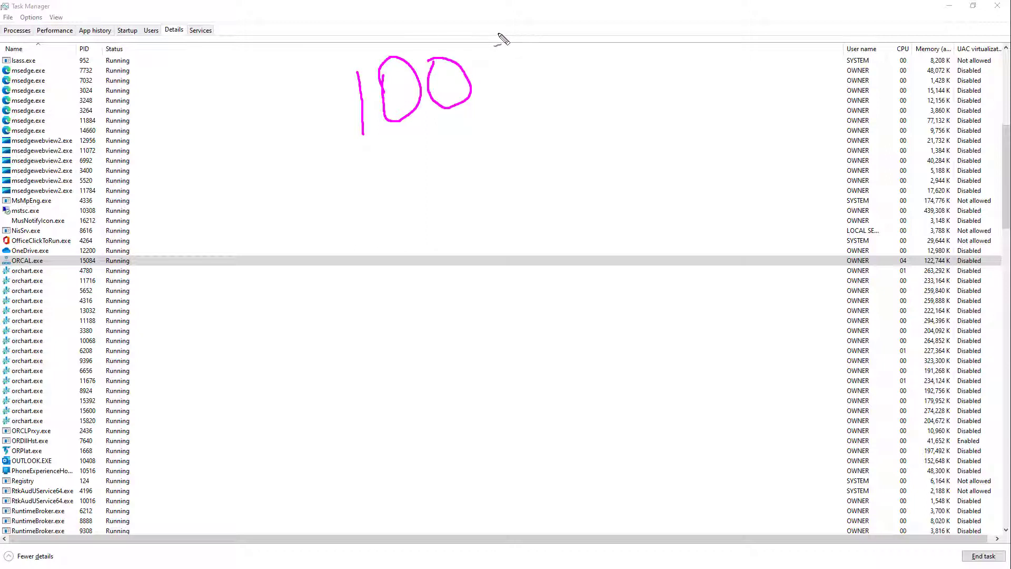
{"action": "left_click_drag", "start_coordinate": [498, 33], "coordinate": [466, 162]}
{"action": "mouse_move", "coordinate": [507, 67]}
{"action": "left_mouse_down"}
{"action": "mouse_move", "coordinate": [524, 113]}
{"action": "mouse_move", "coordinate": [546, 112]}
{"action": "left_mouse_up"}
{"action": "left_click_drag", "start_coordinate": [546, 54], "coordinate": [574, 77]}
{"action": "left_click_drag", "start_coordinate": [567, 42], "coordinate": [582, 103]}
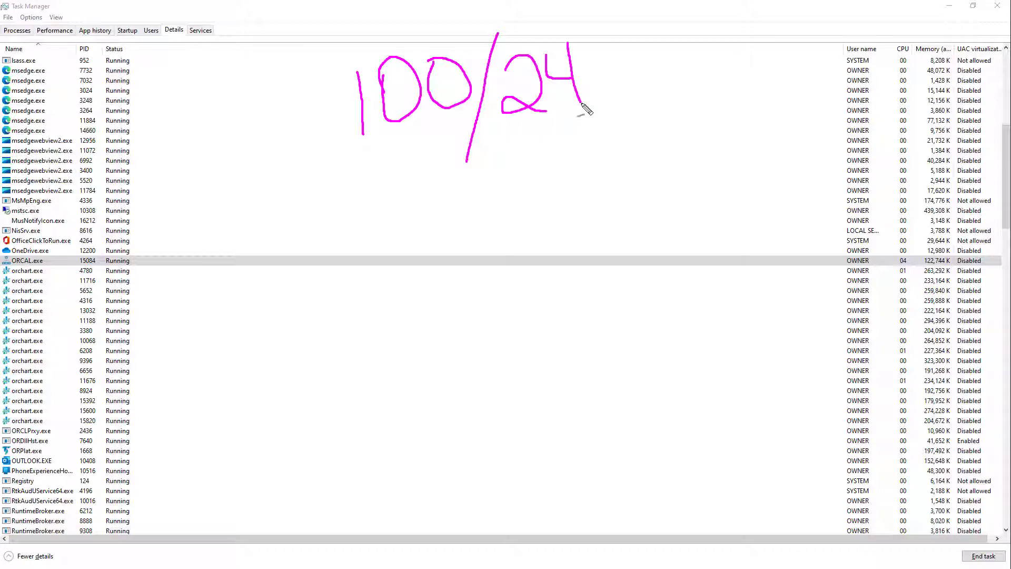
{"action": "mouse_move", "coordinate": [598, 68]}
{"action": "left_mouse_down"}
{"action": "mouse_move", "coordinate": [659, 82]}
{"action": "mouse_move", "coordinate": [664, 110]}
{"action": "left_mouse_up"}
{"action": "left_click", "coordinate": [673, 99]}
{"action": "left_click_drag", "start_coordinate": [687, 52], "coordinate": [697, 111]}
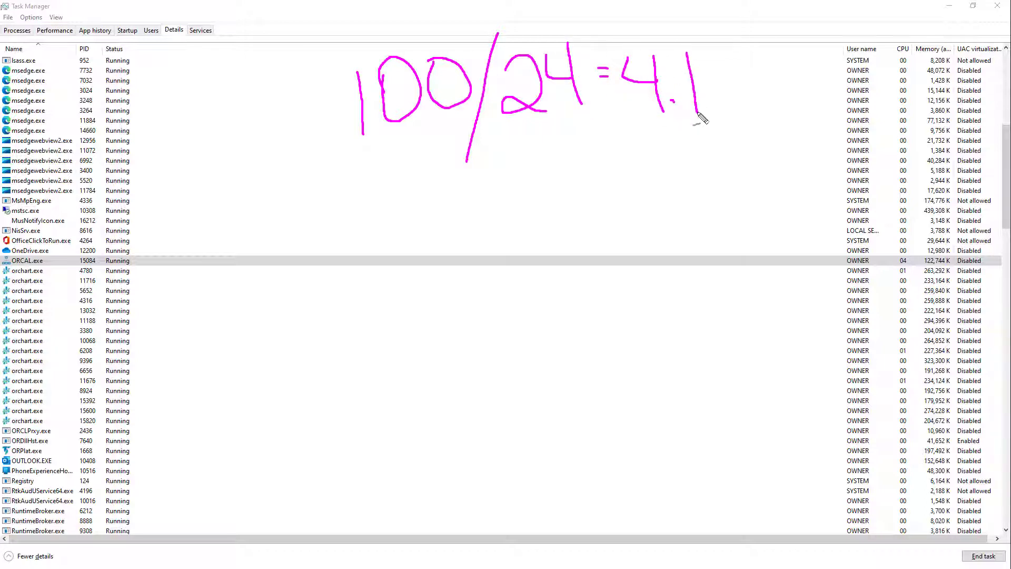
{"action": "mouse_move", "coordinate": [764, 214]}
{"action": "left_mouse_down"}
{"action": "mouse_move", "coordinate": [894, 257]}
{"action": "mouse_move", "coordinate": [887, 250]}
{"action": "left_mouse_up"}
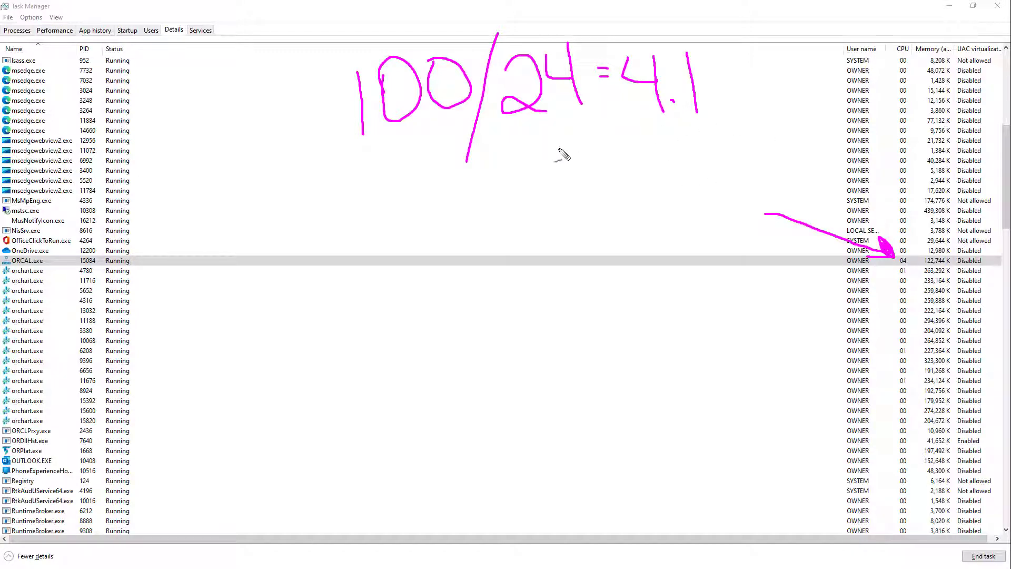
Handwrite "8 = 12.5" below the first calculation and clear all the screen annotations.
{"action": "mouse_move", "coordinate": [560, 152]}
{"action": "left_mouse_down"}
{"action": "mouse_move", "coordinate": [556, 194]}
{"action": "mouse_move", "coordinate": [582, 143]}
{"action": "mouse_move", "coordinate": [528, 141]}
{"action": "left_mouse_up"}
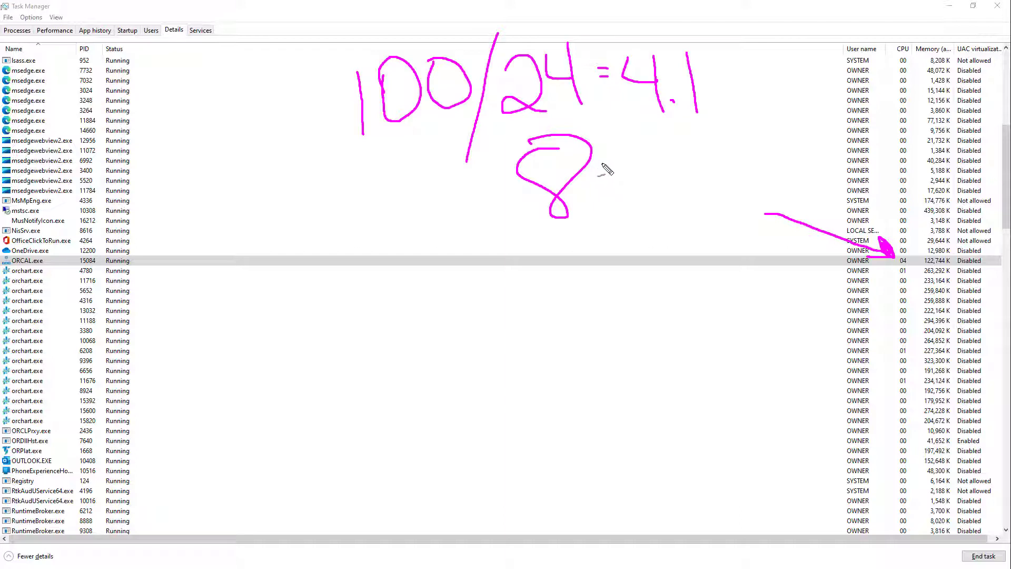
{"action": "mouse_move", "coordinate": [602, 164]}
{"action": "left_mouse_down"}
{"action": "mouse_move", "coordinate": [629, 163]}
{"action": "mouse_move", "coordinate": [635, 180]}
{"action": "left_mouse_up"}
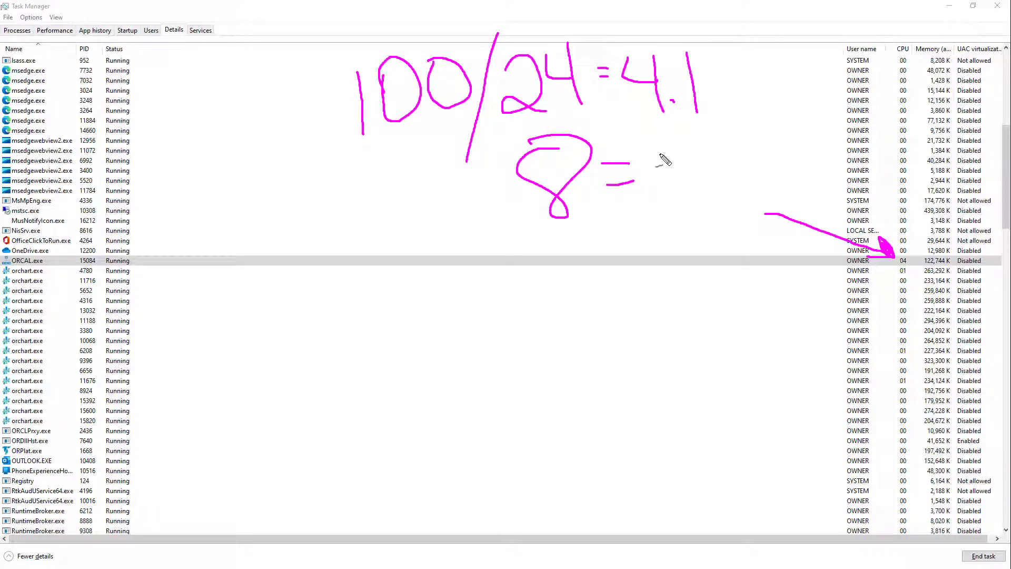
{"action": "left_click_drag", "start_coordinate": [660, 153], "coordinate": [669, 243]}
{"action": "mouse_move", "coordinate": [681, 168]}
{"action": "left_mouse_down"}
{"action": "mouse_move", "coordinate": [684, 155]}
{"action": "mouse_move", "coordinate": [695, 221]}
{"action": "mouse_move", "coordinate": [729, 216]}
{"action": "left_mouse_up"}
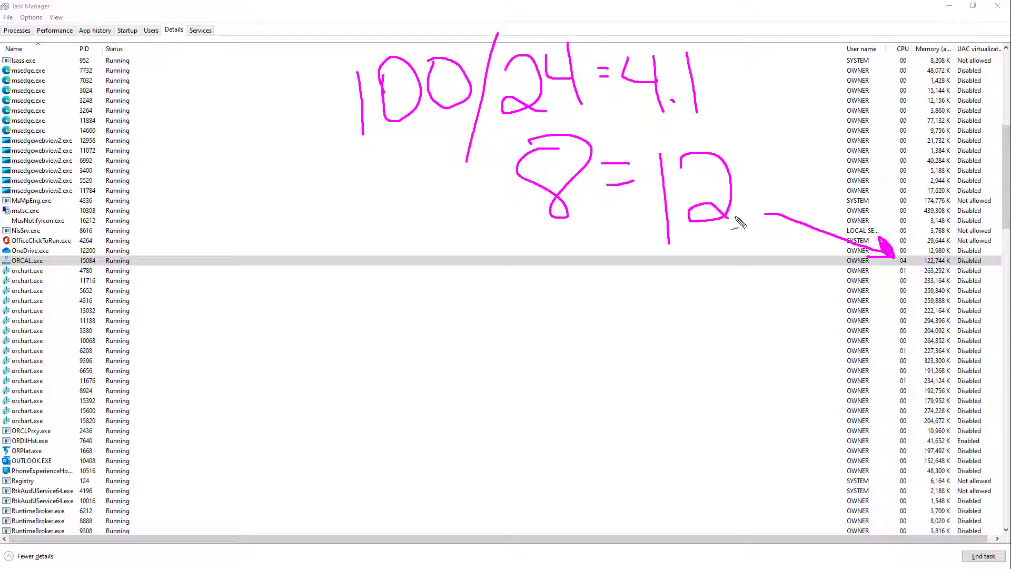
{"action": "left_click", "coordinate": [744, 209]}
{"action": "mouse_move", "coordinate": [774, 150]}
{"action": "left_mouse_down"}
{"action": "mouse_move", "coordinate": [758, 154]}
{"action": "mouse_move", "coordinate": [775, 192]}
{"action": "mouse_move", "coordinate": [754, 214]}
{"action": "left_mouse_up"}
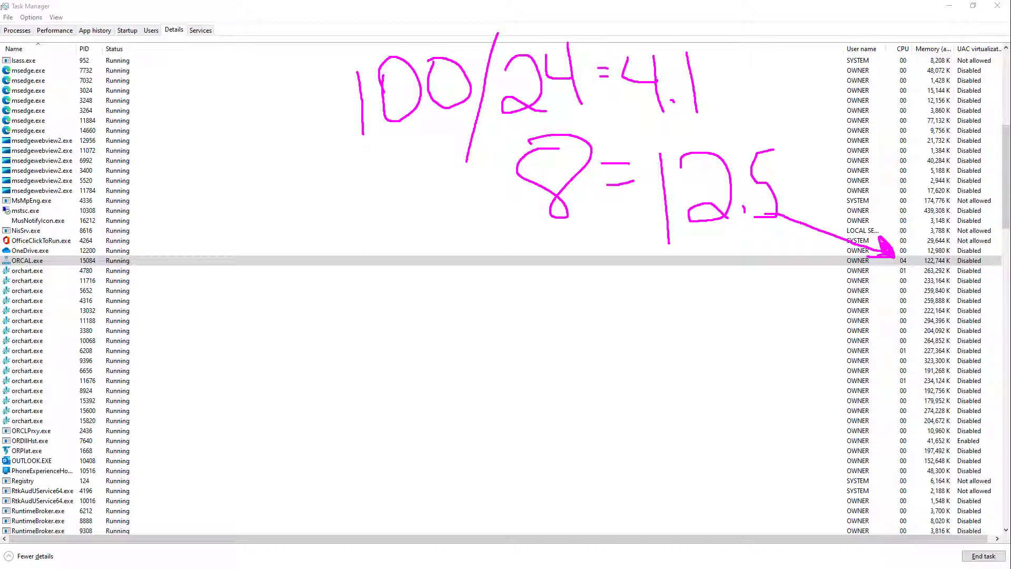
{"action": "key", "text": "Escape"}
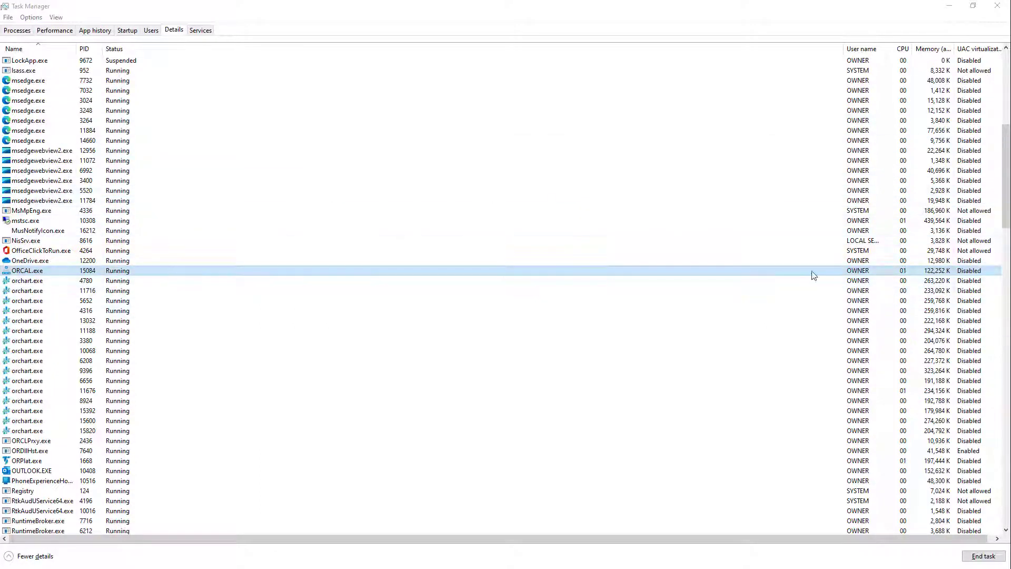
Show the CPU performance graph and mark the logical processors count with the annotation pen.
{"action": "left_click", "coordinate": [55, 32]}
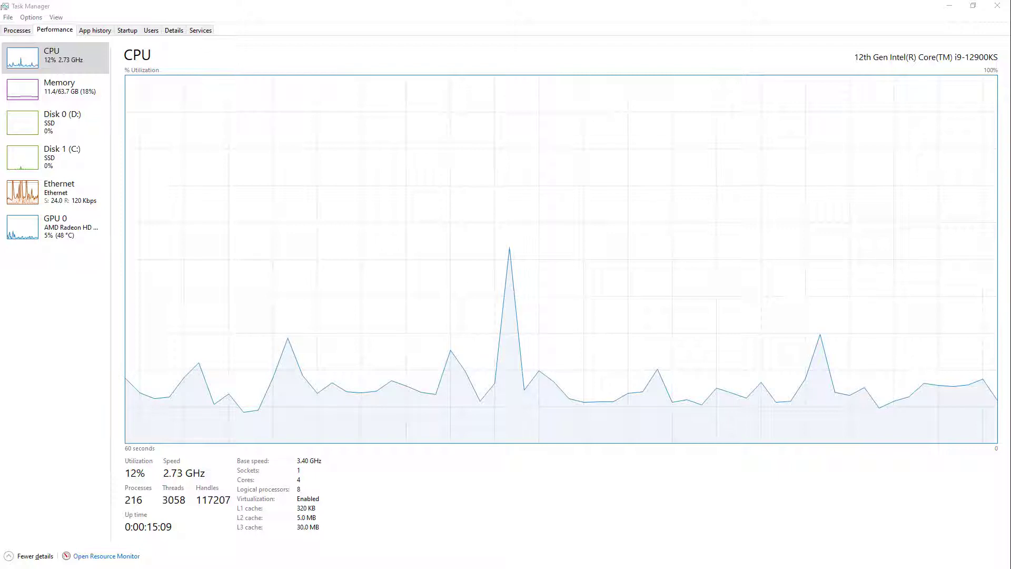
{"action": "mouse_move", "coordinate": [419, 429]}
{"action": "left_mouse_down"}
{"action": "mouse_move", "coordinate": [305, 493]}
{"action": "mouse_move", "coordinate": [311, 476]}
{"action": "mouse_move", "coordinate": [299, 493]}
{"action": "mouse_move", "coordinate": [333, 478]}
{"action": "left_mouse_up"}
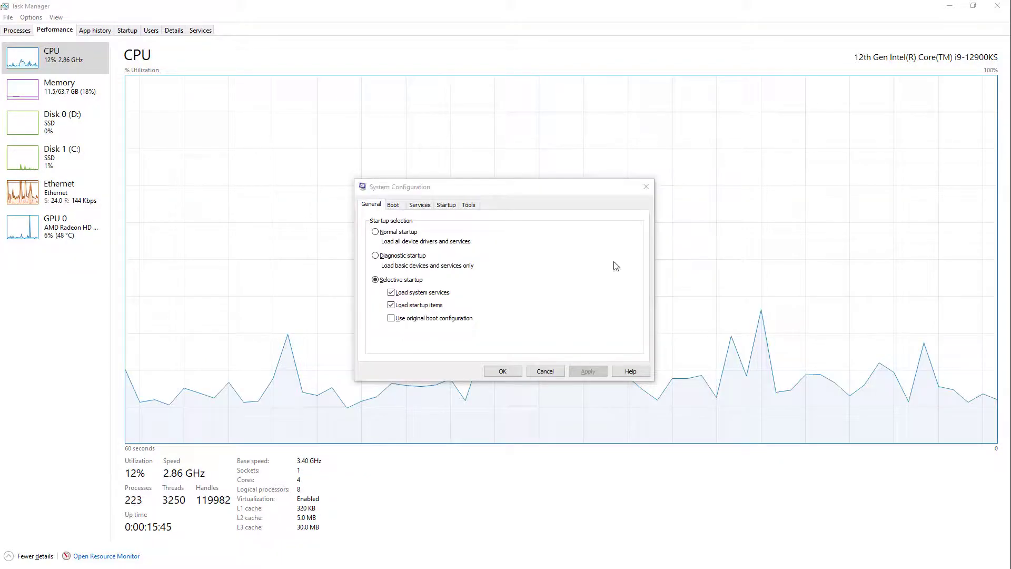
Examine the number of processors in System Configuration's advanced boot options and close both dialogs without saving.
{"action": "left_click", "coordinate": [444, 190]}
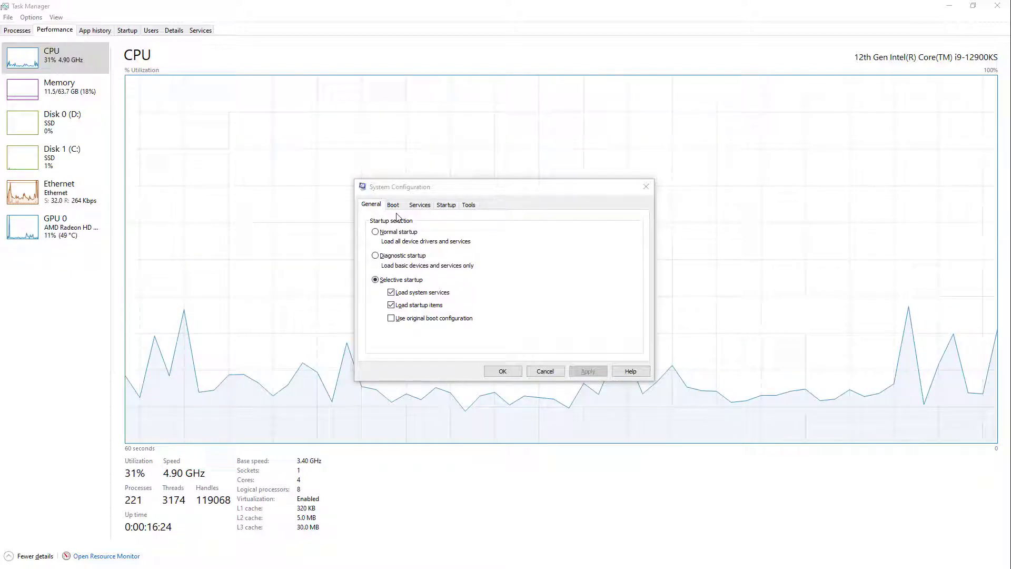
{"action": "left_click", "coordinate": [392, 206]}
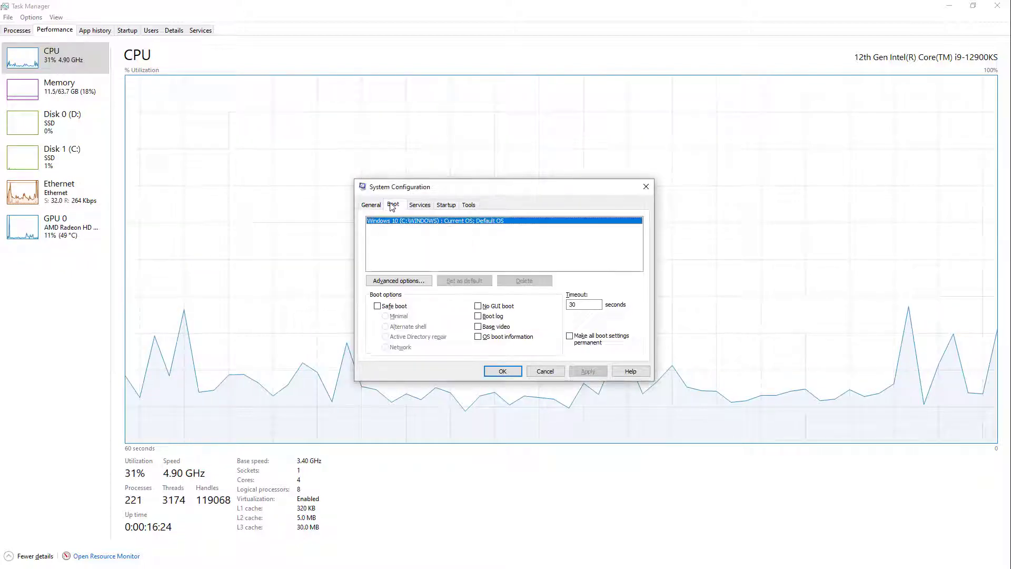
{"action": "left_click", "coordinate": [416, 282]}
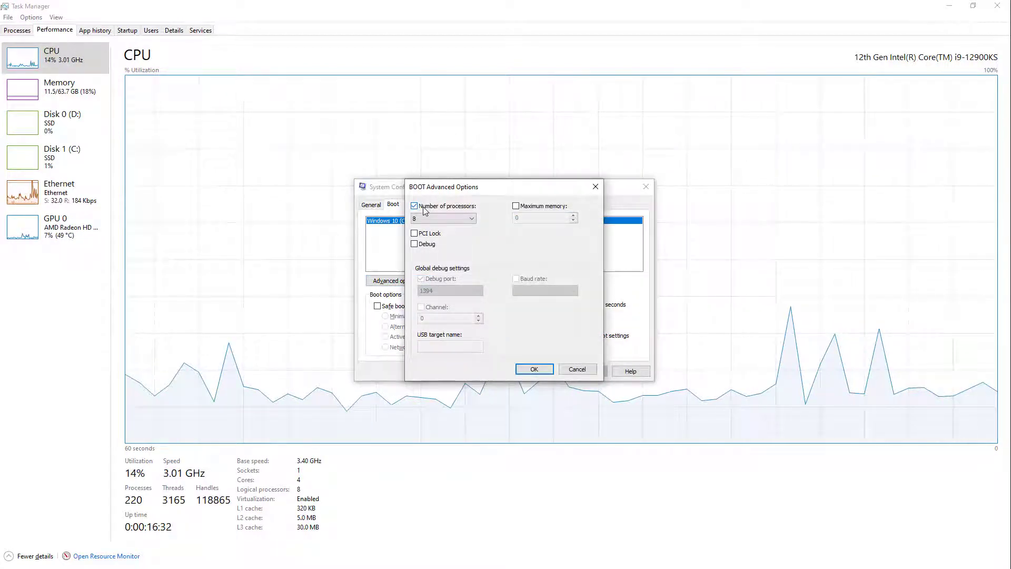
{"action": "left_click", "coordinate": [473, 219]}
{"action": "left_click", "coordinate": [472, 219]}
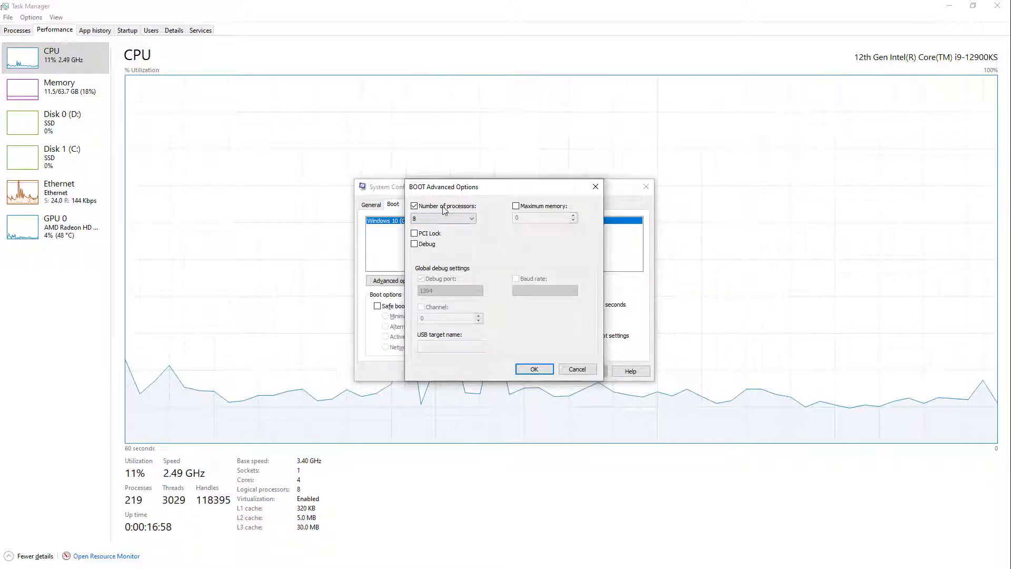
{"action": "left_click", "coordinate": [577, 370]}
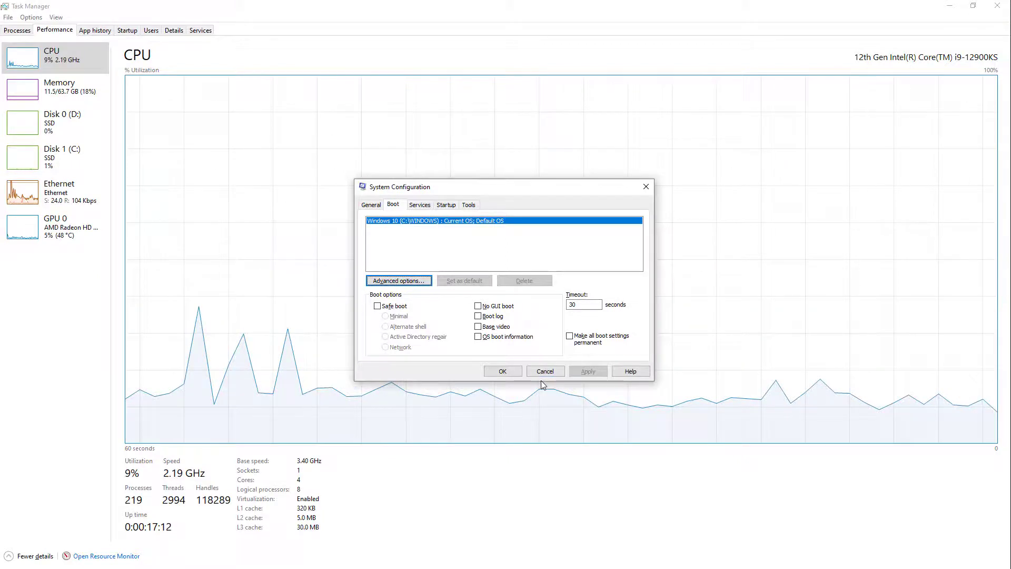
{"action": "left_click", "coordinate": [545, 375]}
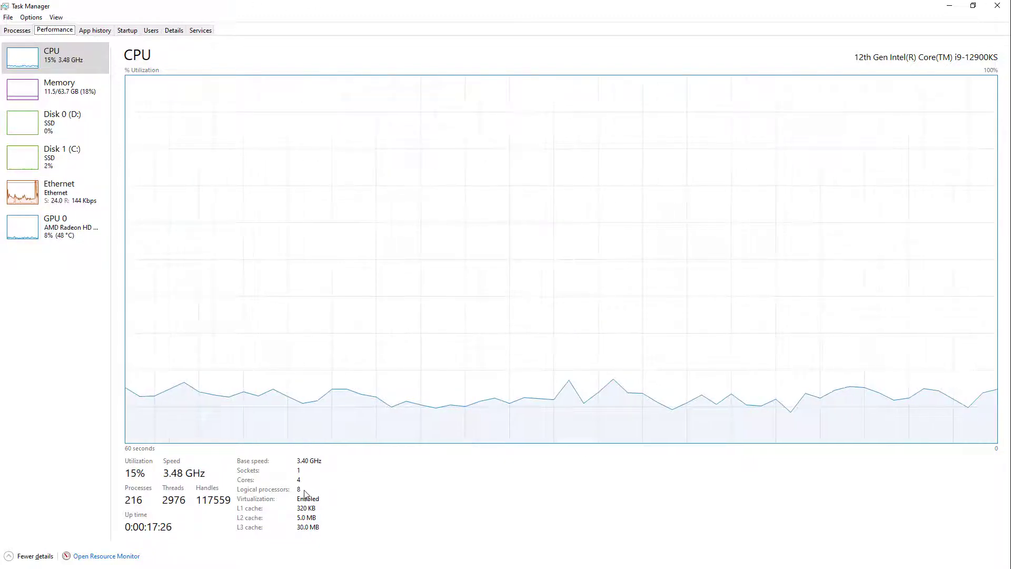
Check ORCAL.exe's CPU usage in the detailed process list and return to the CPU performance graph.
{"action": "left_click", "coordinate": [174, 30]}
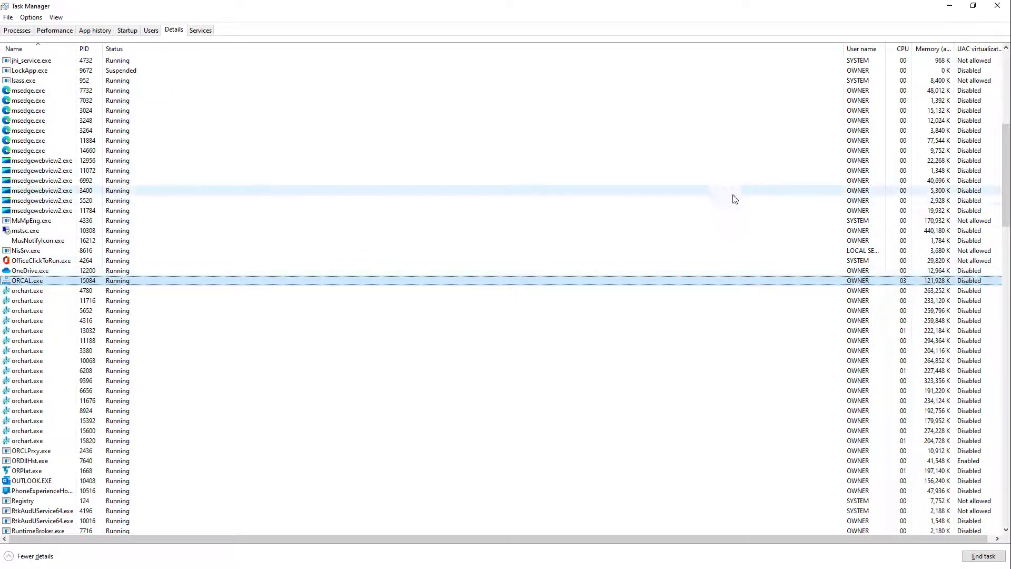
{"action": "left_click", "coordinate": [52, 30]}
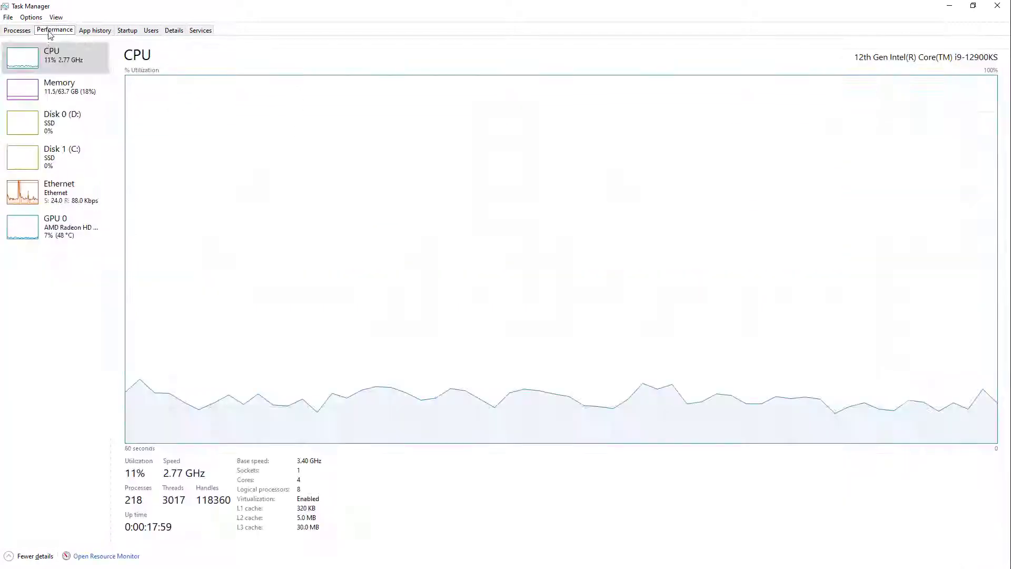